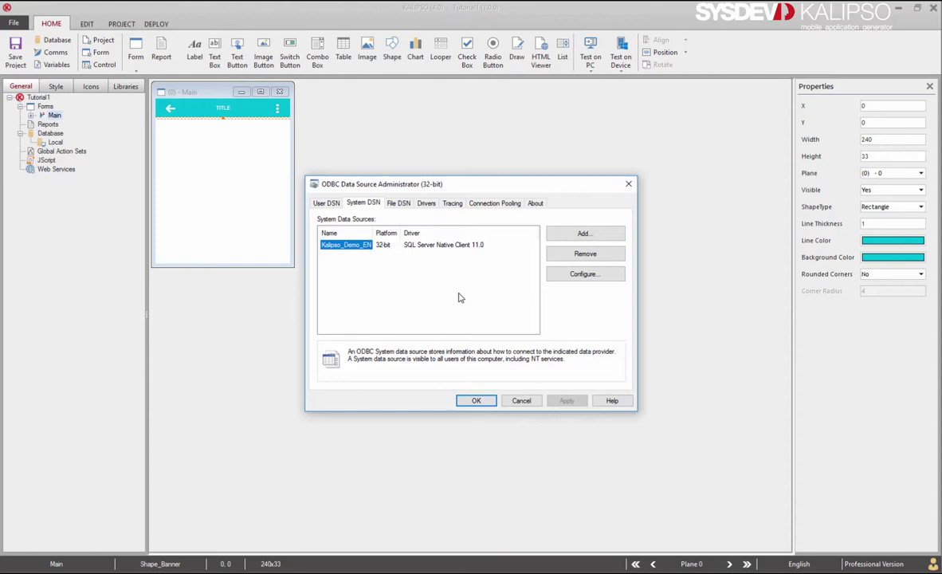
- Open the Kalipso_Demo_EN data source and enter the SQL Server login password
{"action": "double_click", "coordinate": [357, 245]}
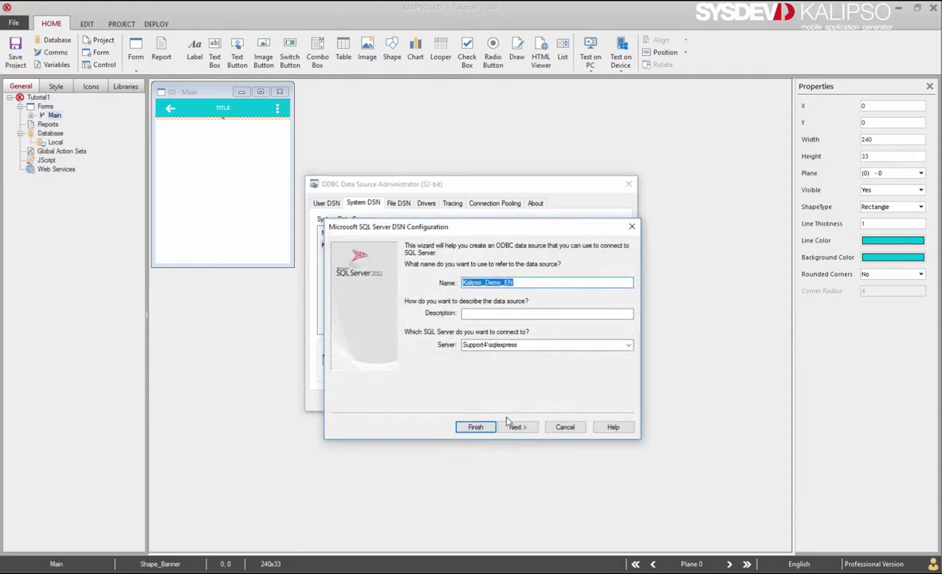
{"action": "left_click", "coordinate": [515, 427]}
{"action": "left_click", "coordinate": [510, 335]}
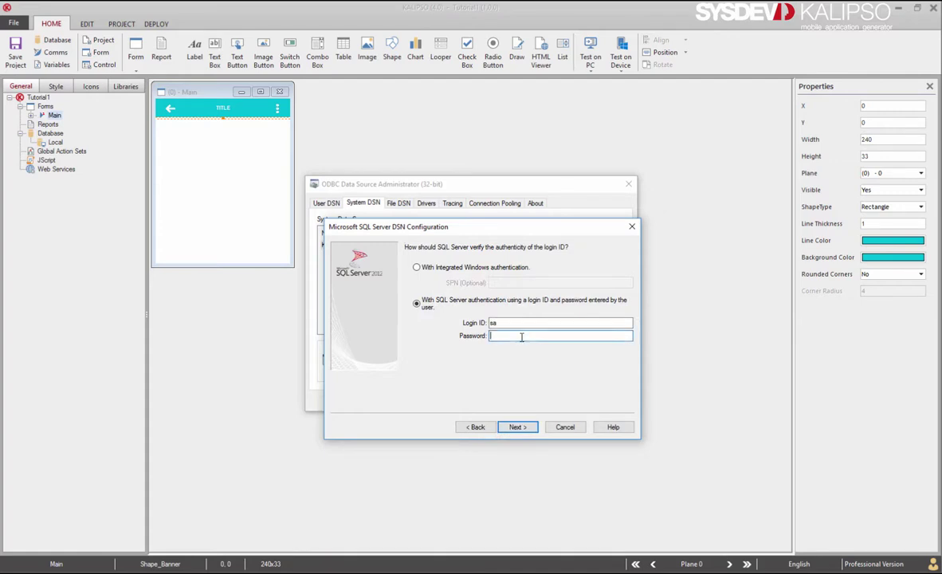
{"action": "type", "text": "**********"}
{"action": "left_click", "coordinate": [515, 428]}
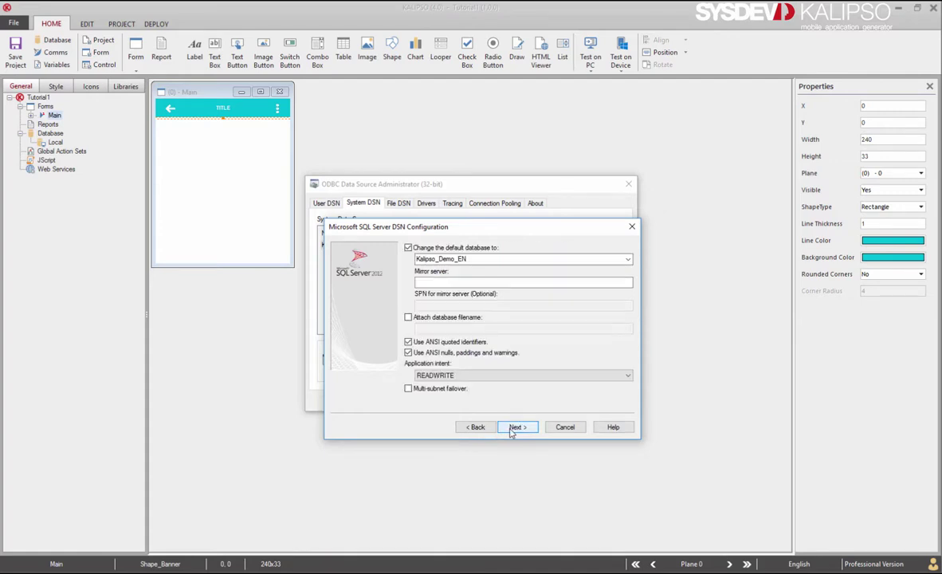
- Confirm Kalipso_Demo_EN as the default database, then cancel the wizard and the administrator
{"action": "left_click", "coordinate": [628, 260]}
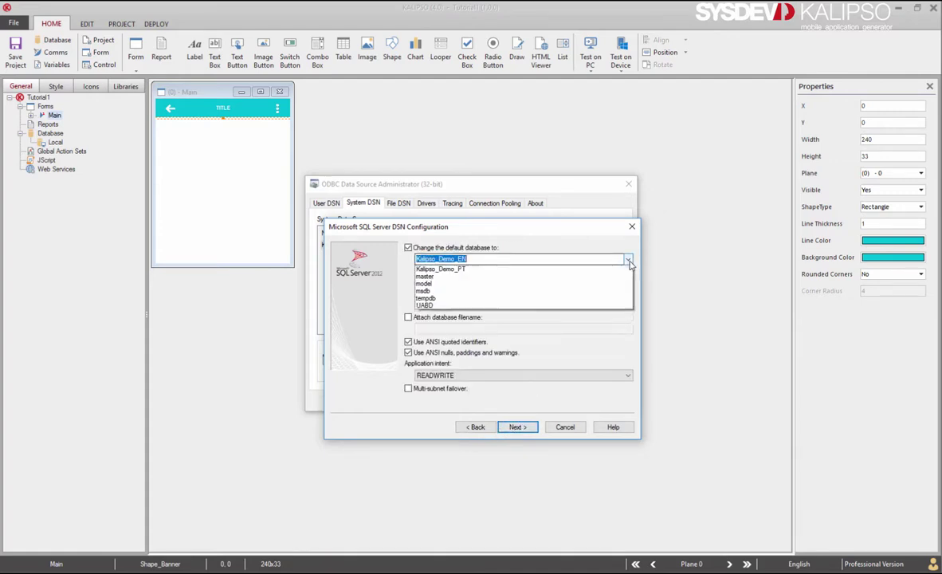
{"action": "left_click", "coordinate": [568, 264]}
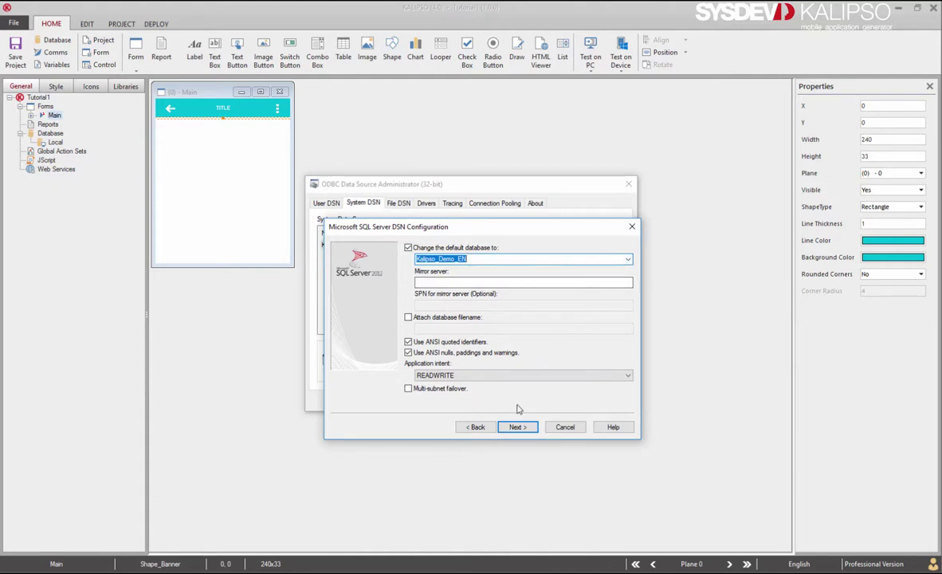
{"action": "left_click", "coordinate": [565, 427]}
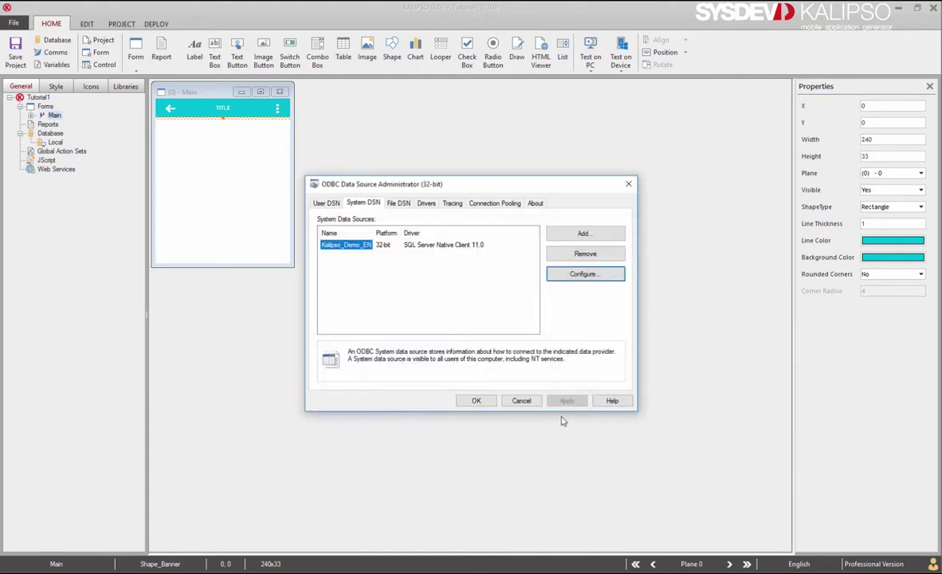
{"action": "left_click", "coordinate": [522, 401]}
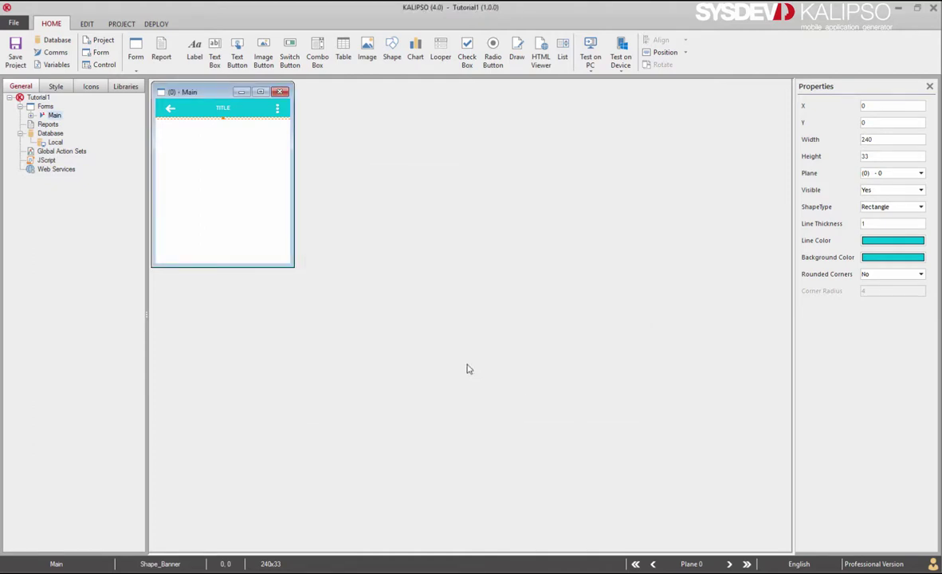
- Add a new database connection profile named Kalipso
{"action": "left_click", "coordinate": [57, 43]}
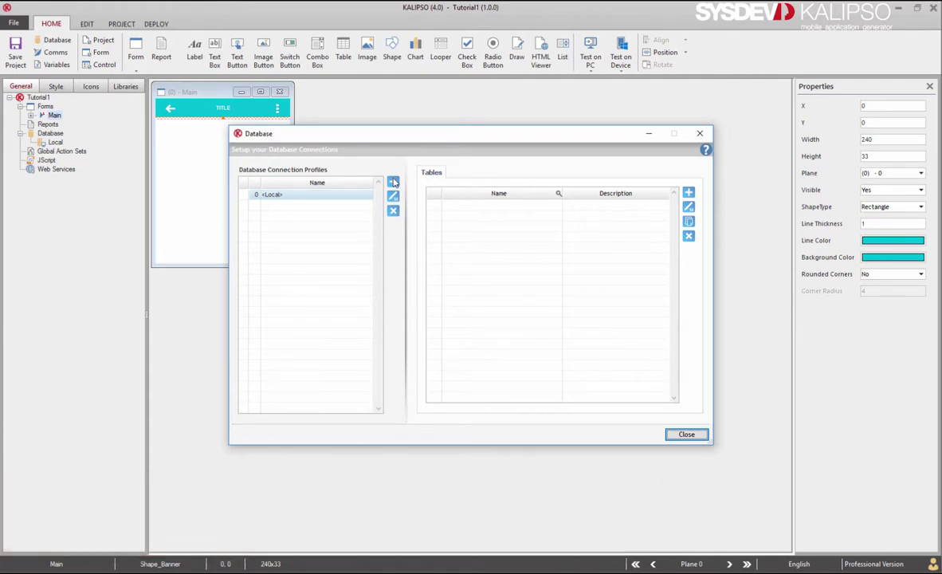
{"action": "left_click", "coordinate": [393, 182]}
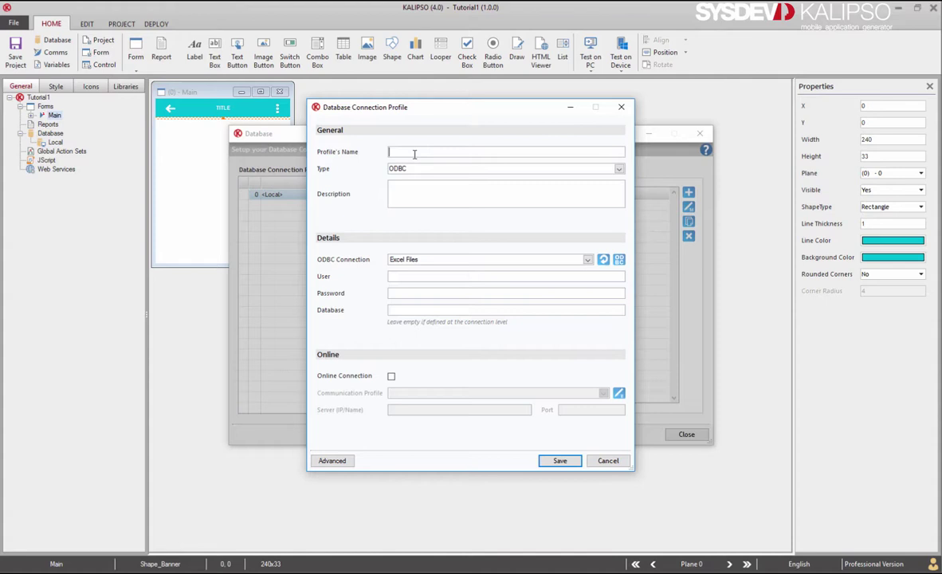
{"action": "type", "text": "Kal"}
{"action": "type", "text": "ips"}
{"action": "type", "text": "so"}
{"action": "key", "text": "BackSpace"}
{"action": "key", "text": "BackSpace"}
{"action": "type", "text": "o"}
- Set the ODBC connection to Kalipso_Demo_EN, enter user sa and the password, and save
{"action": "left_click", "coordinate": [528, 260]}
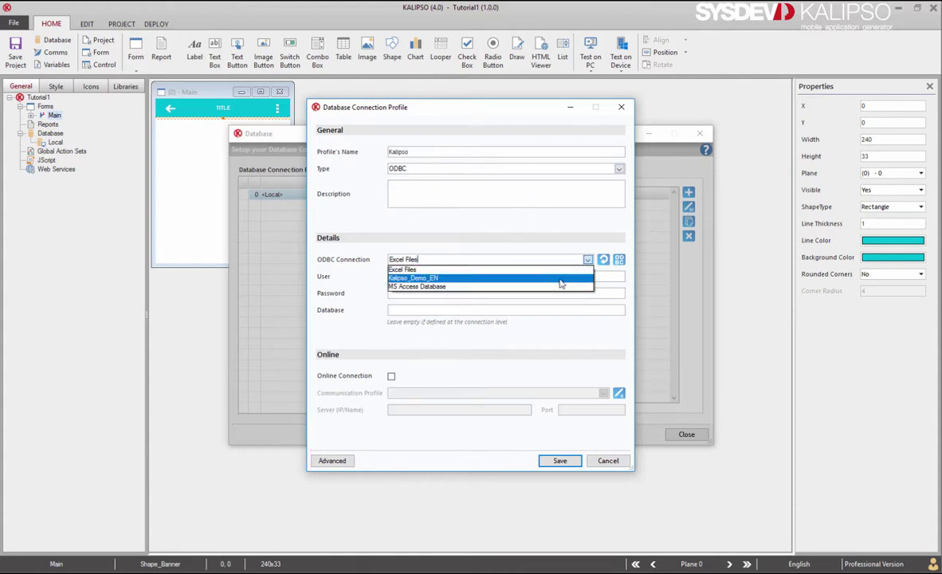
{"action": "left_click", "coordinate": [560, 278]}
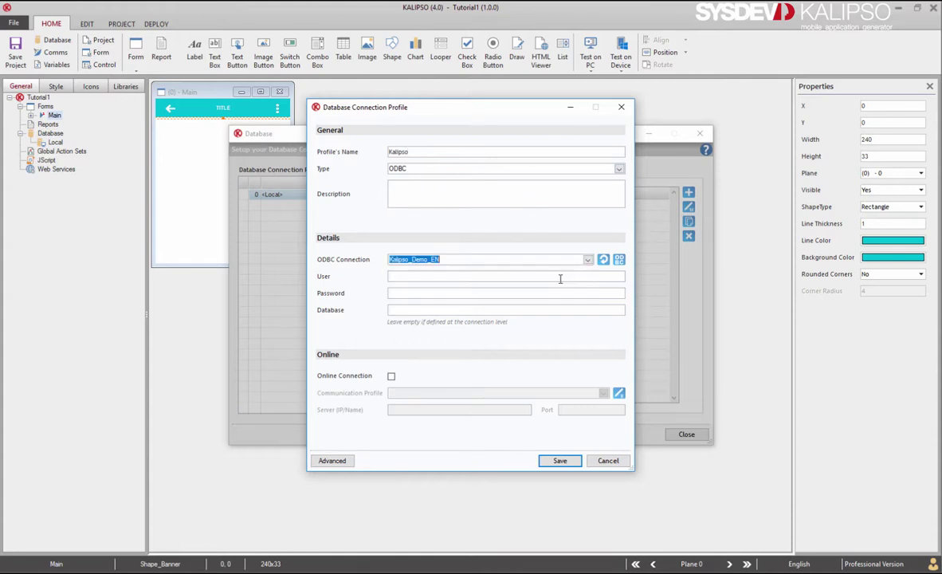
{"action": "left_click", "coordinate": [620, 259]}
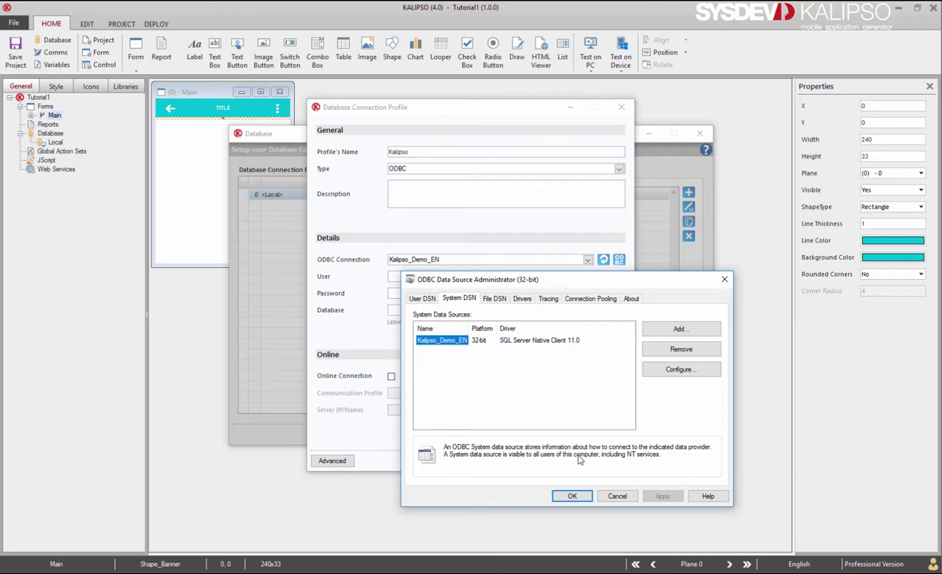
{"action": "key", "text": "Escape"}
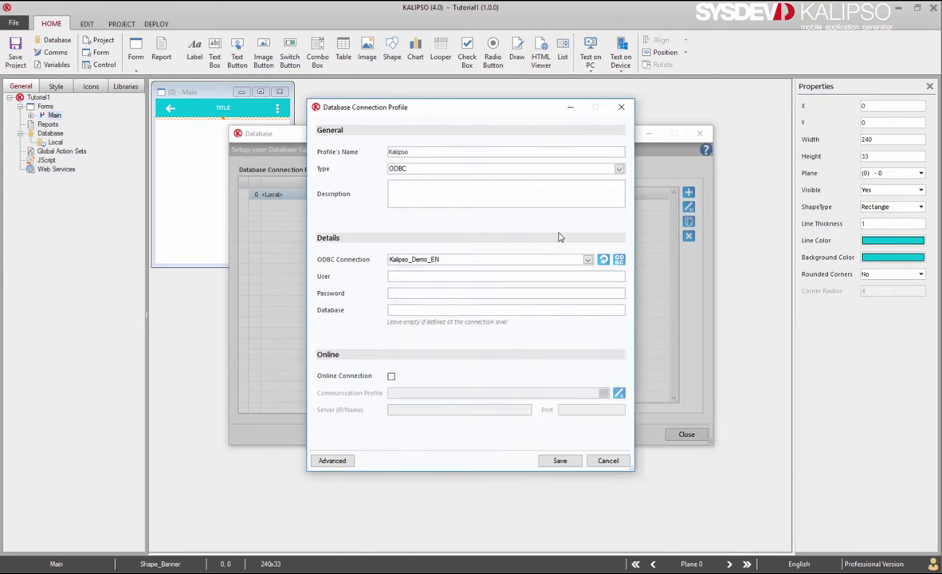
{"action": "left_click", "coordinate": [447, 277]}
{"action": "type", "text": "sa"}
{"action": "key", "text": "Tab"}
{"action": "type", "text": "••••••••••"}
{"action": "left_click", "coordinate": [558, 460]}
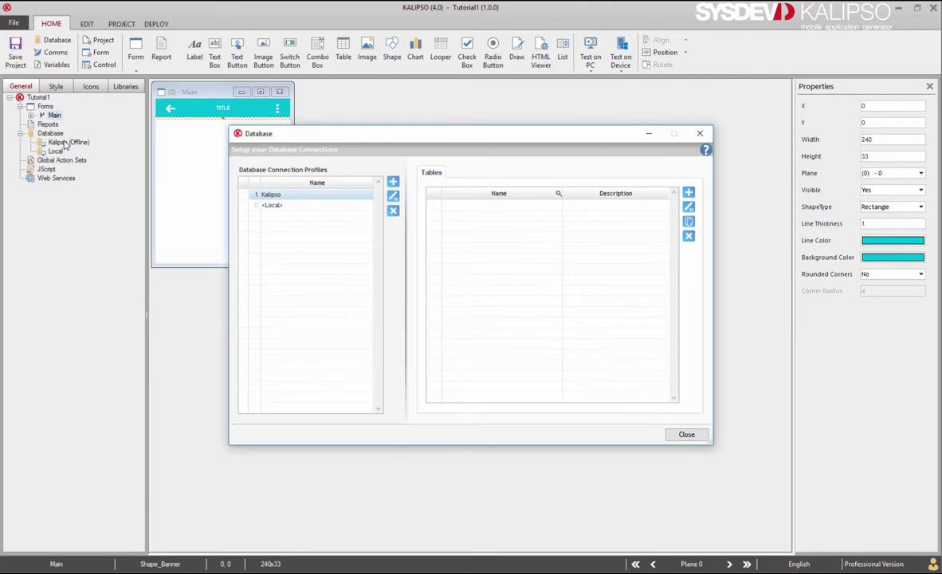
{"action": "left_click", "coordinate": [65, 142]}
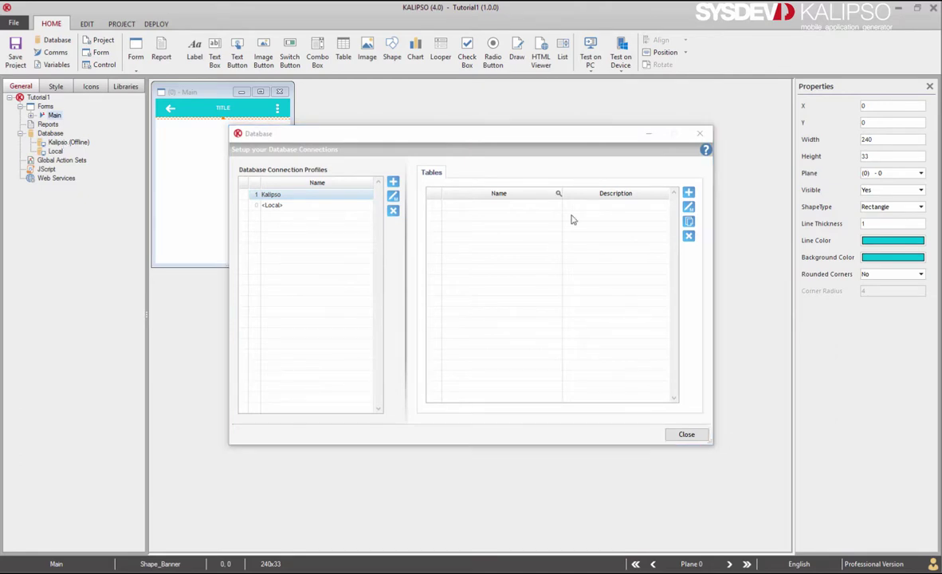
- Retrieve the Kalipso profile's tables, filter to owner dbo, and select Families, Products and Users
{"action": "left_click", "coordinate": [689, 195]}
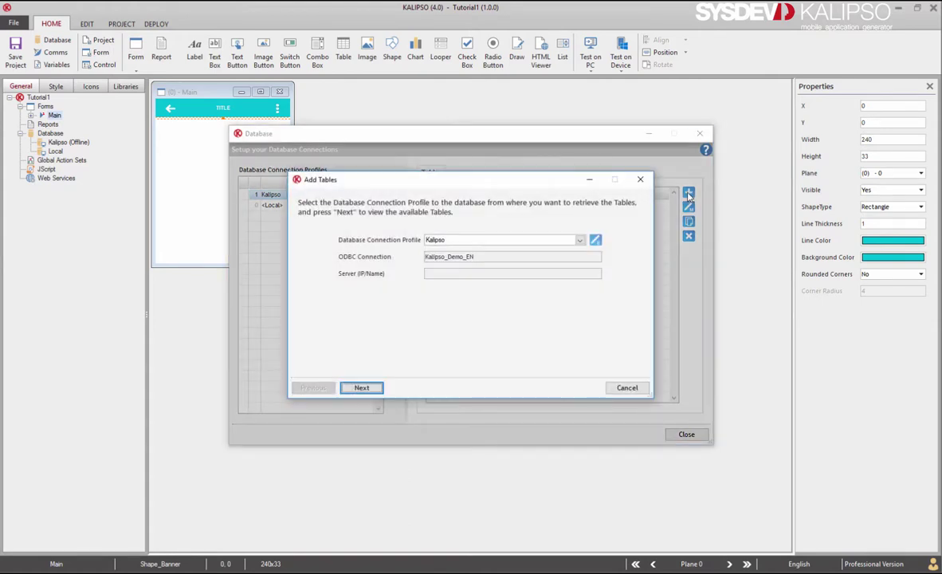
{"action": "left_click", "coordinate": [362, 387]}
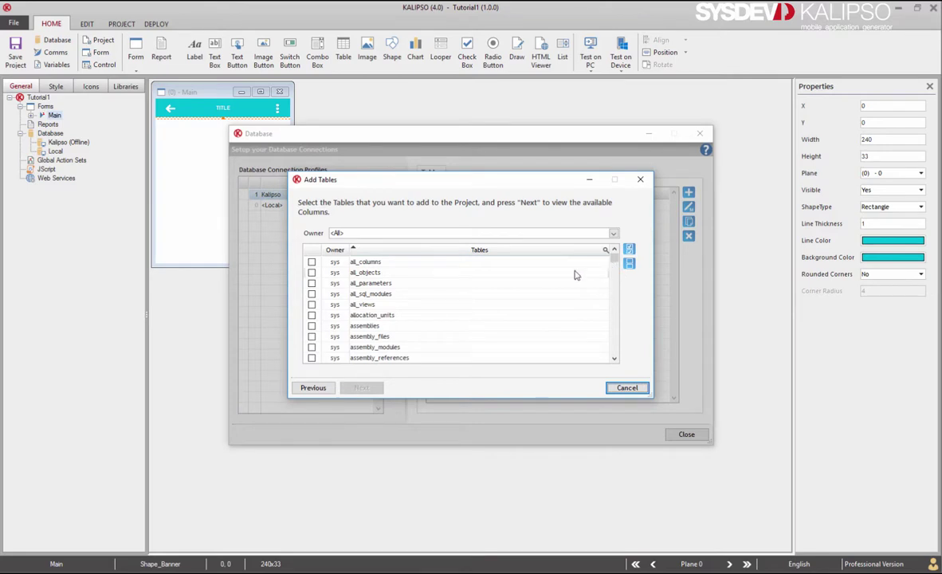
{"action": "scroll", "coordinate": [571, 273], "scroll_direction": "down", "scroll_amount": 4}
{"action": "scroll", "coordinate": [571, 273], "scroll_direction": "up", "scroll_amount": 4}
{"action": "left_click", "coordinate": [568, 233]}
{"action": "key", "text": "Escape"}
{"action": "key", "text": "Down"}
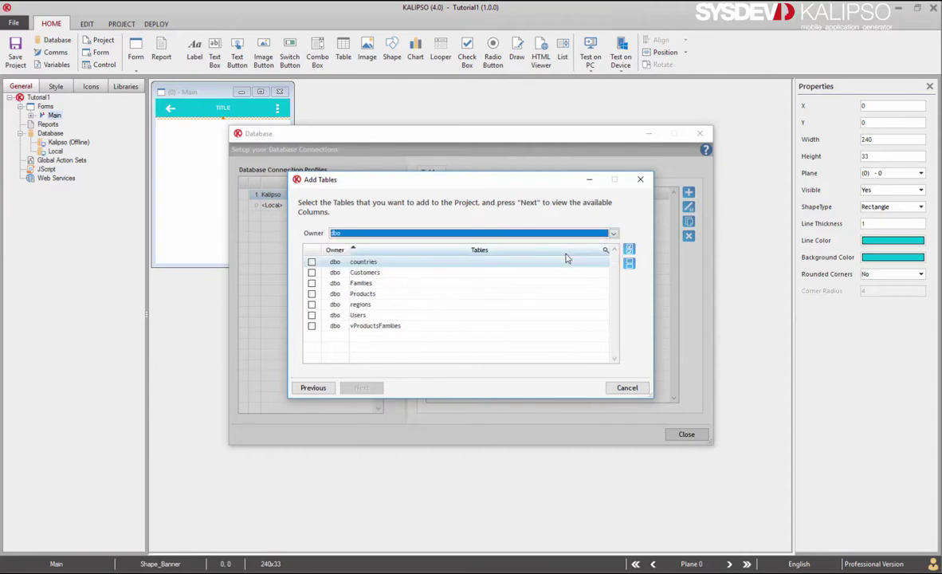
{"action": "left_click", "coordinate": [312, 284]}
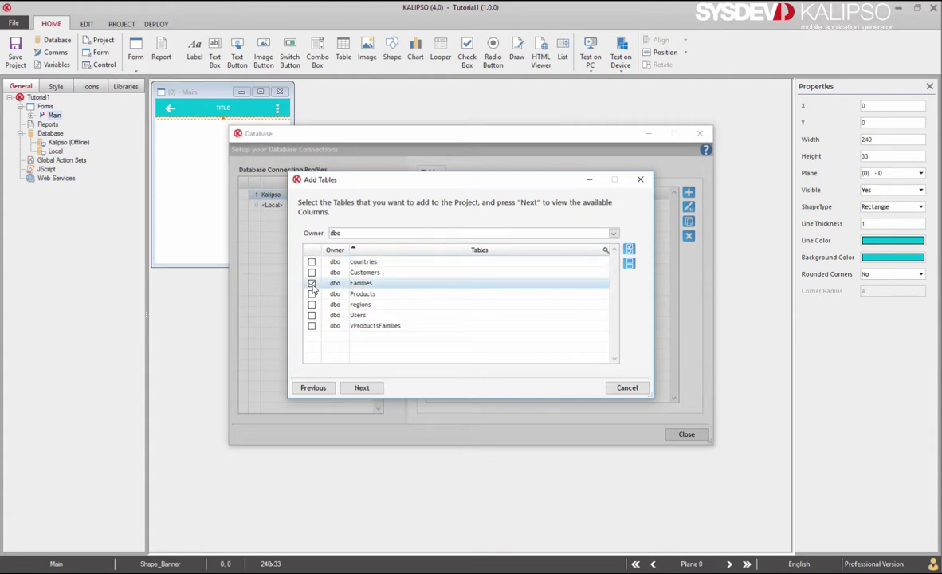
{"action": "left_click", "coordinate": [312, 293]}
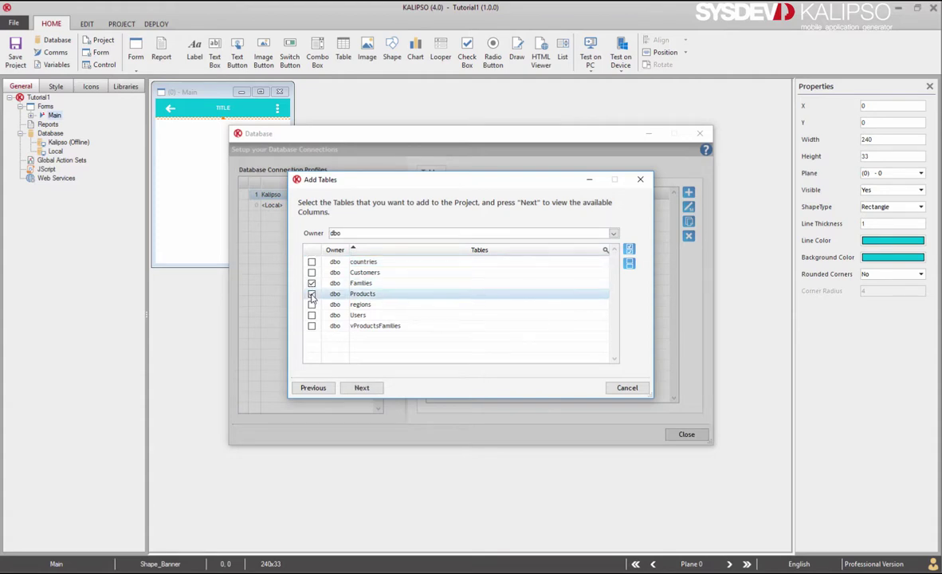
{"action": "left_click", "coordinate": [312, 315]}
- Leave out Products' Flag column, add the tables, and decline adding more
{"action": "left_click", "coordinate": [362, 387]}
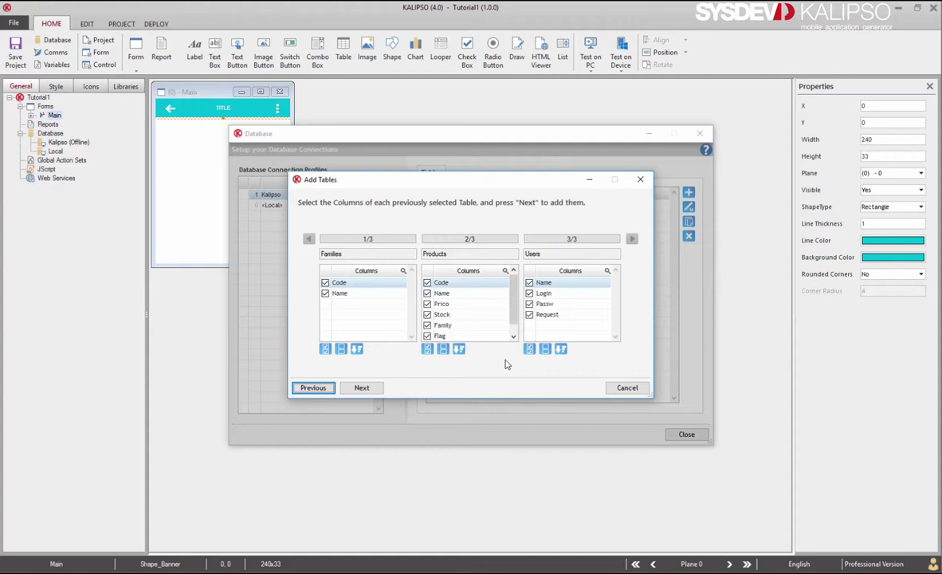
{"action": "left_click", "coordinate": [428, 337]}
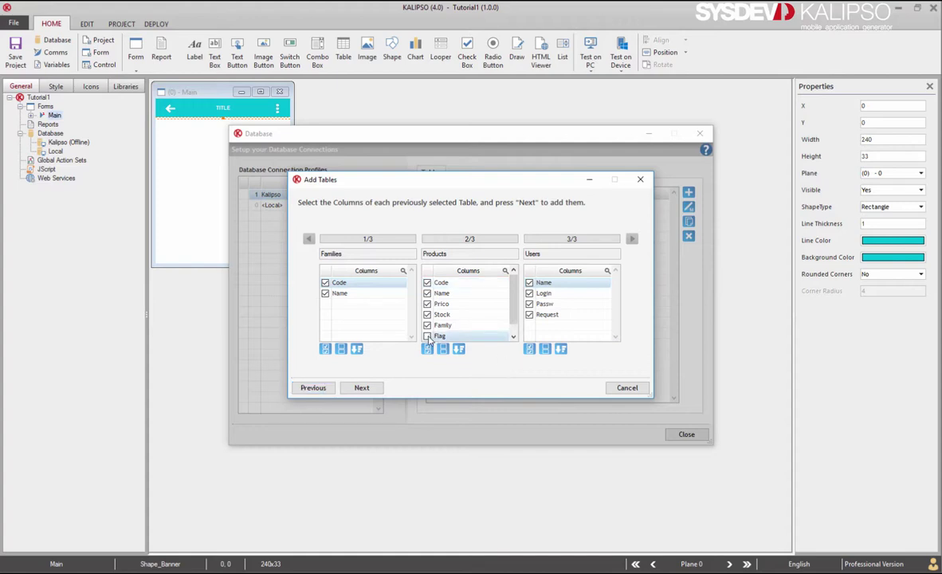
{"action": "left_click", "coordinate": [371, 388]}
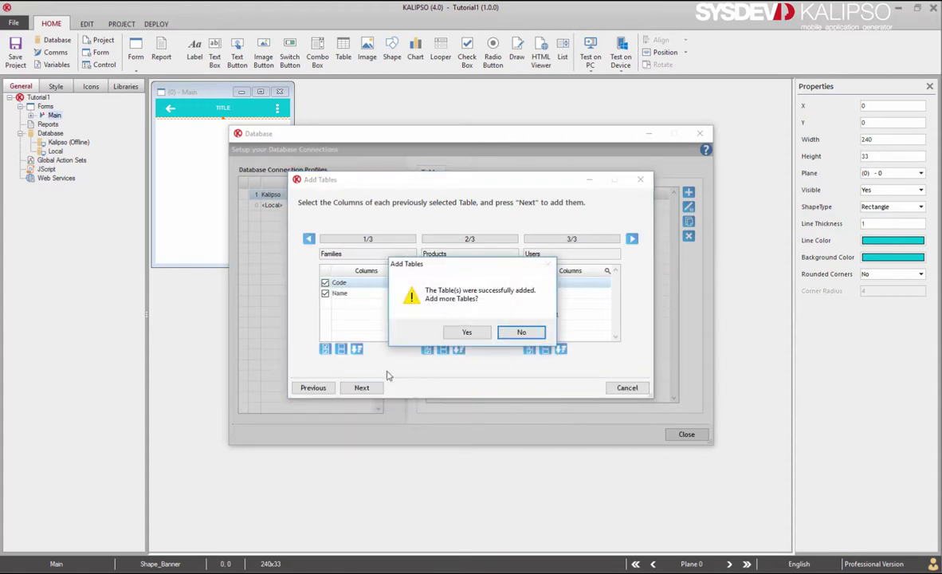
{"action": "left_click", "coordinate": [511, 338]}
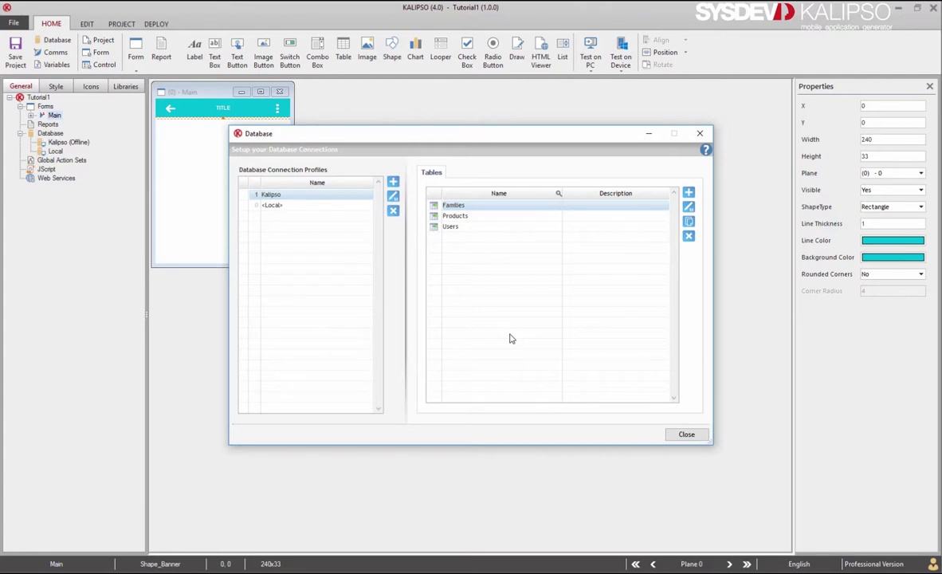
- In the Products table's columns, import the missing Flag column (Numeric, size 10)
{"action": "double_click", "coordinate": [460, 215]}
{"action": "left_click", "coordinate": [284, 165]}
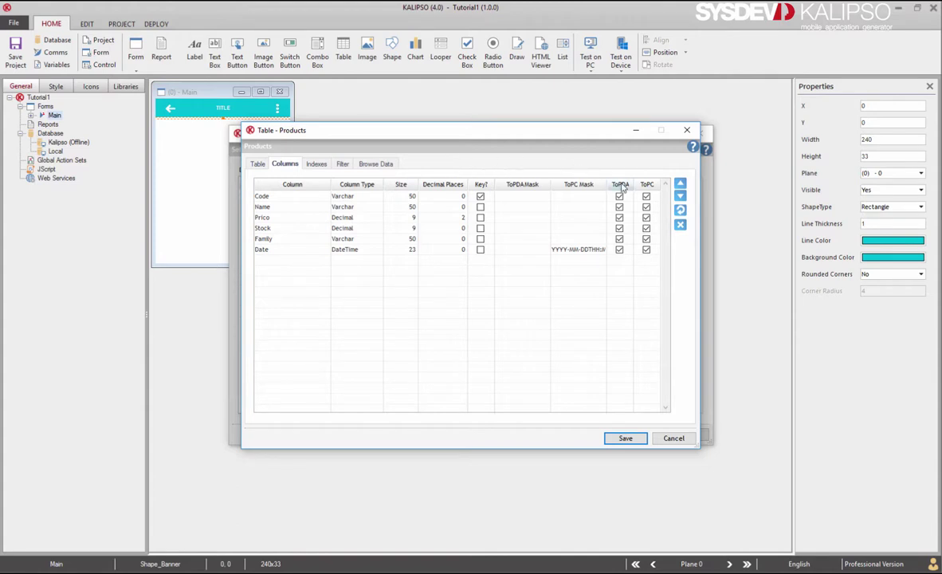
{"action": "left_click", "coordinate": [679, 210]}
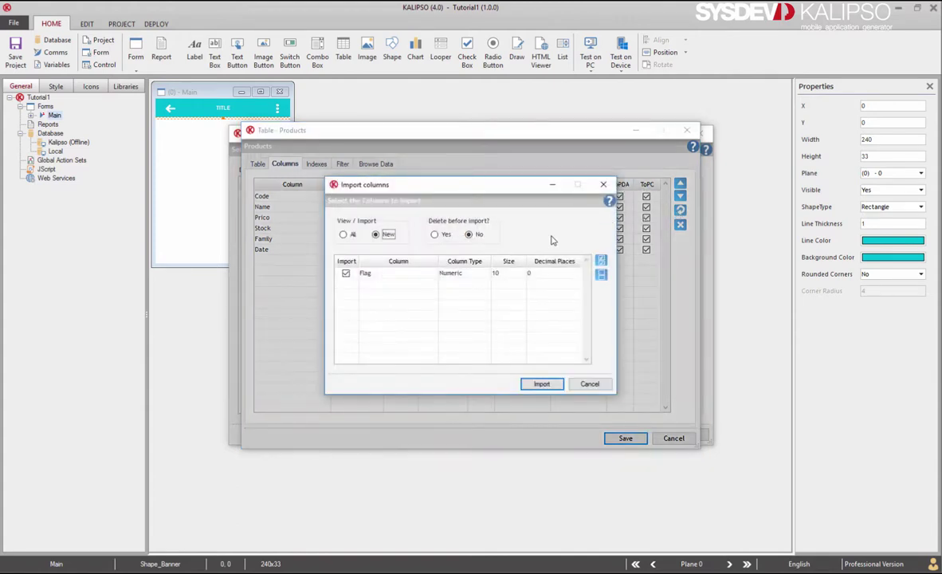
{"action": "left_click", "coordinate": [540, 383]}
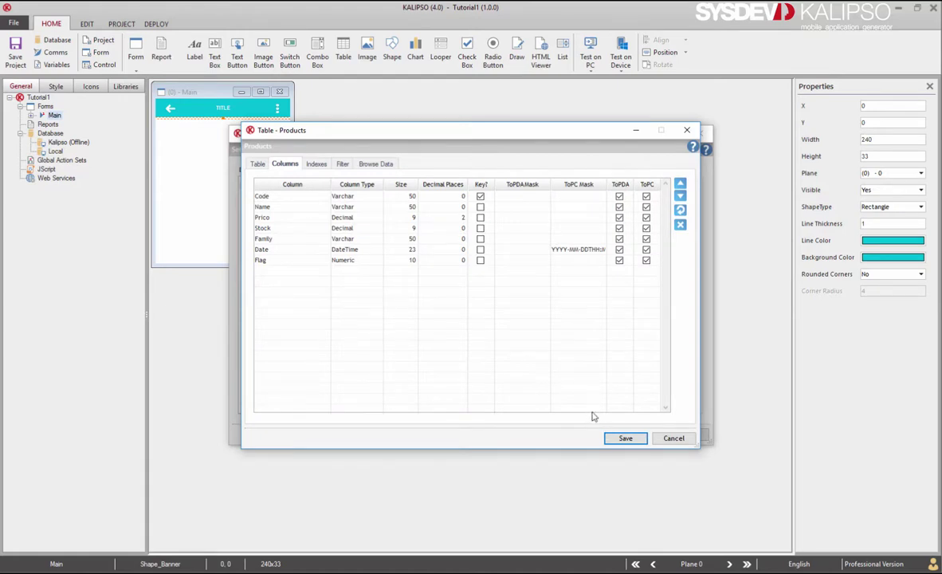
- Save the Products table definition and return to the Database dialog
{"action": "left_click", "coordinate": [610, 438]}
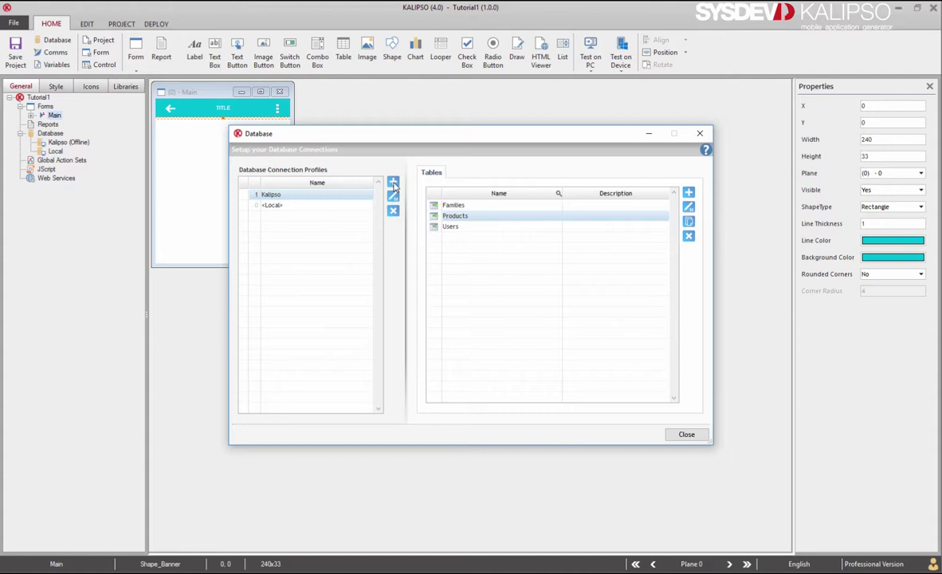
- Create a new connection profile named KalipsoOn of type OLE DB
{"action": "left_click", "coordinate": [393, 183]}
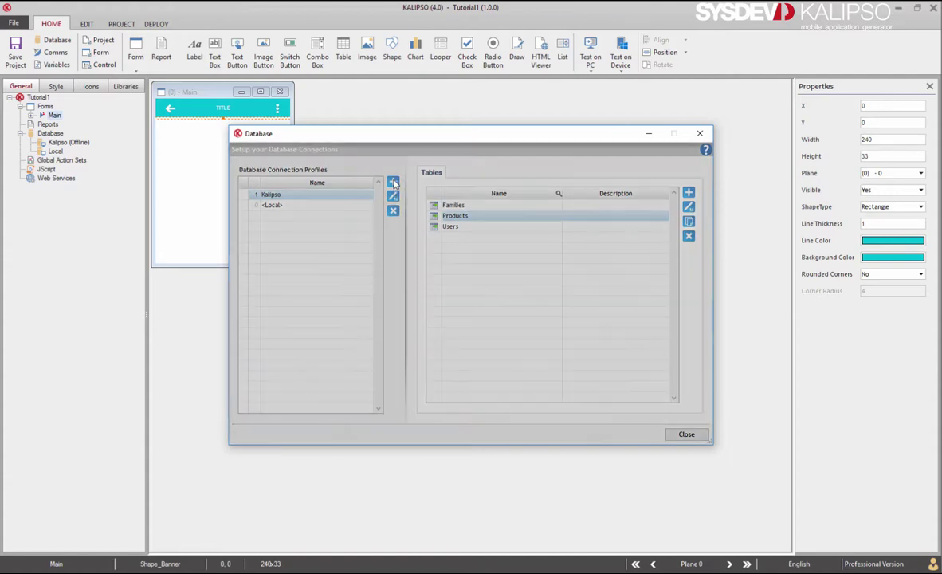
{"action": "left_click", "coordinate": [475, 152]}
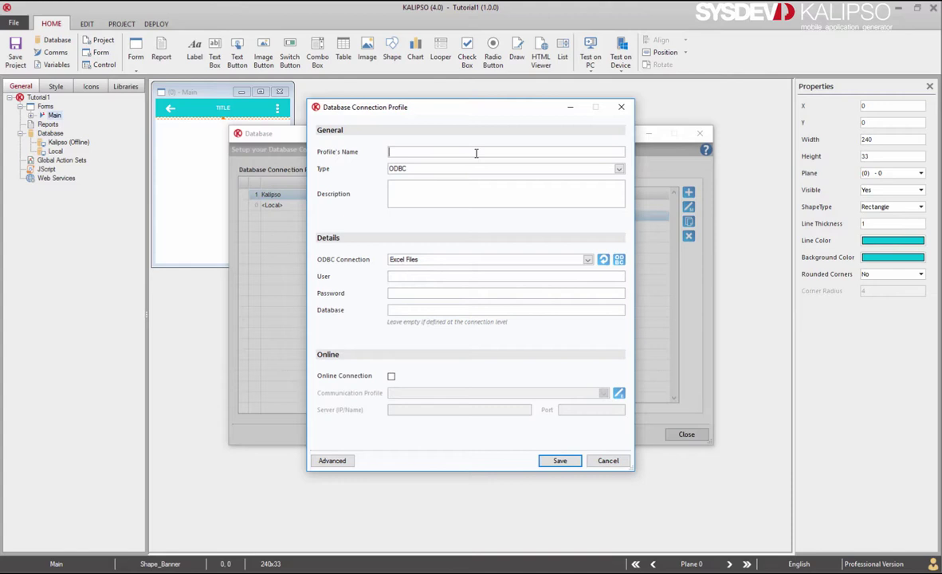
{"action": "type", "text": "KalipsoOn"}
{"action": "left_click", "coordinate": [481, 169]}
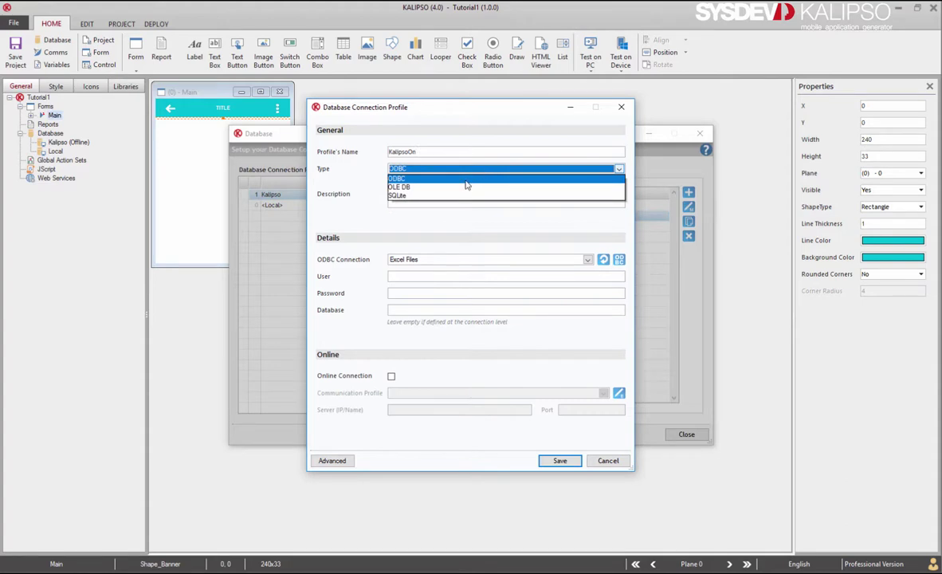
{"action": "left_click", "coordinate": [463, 185]}
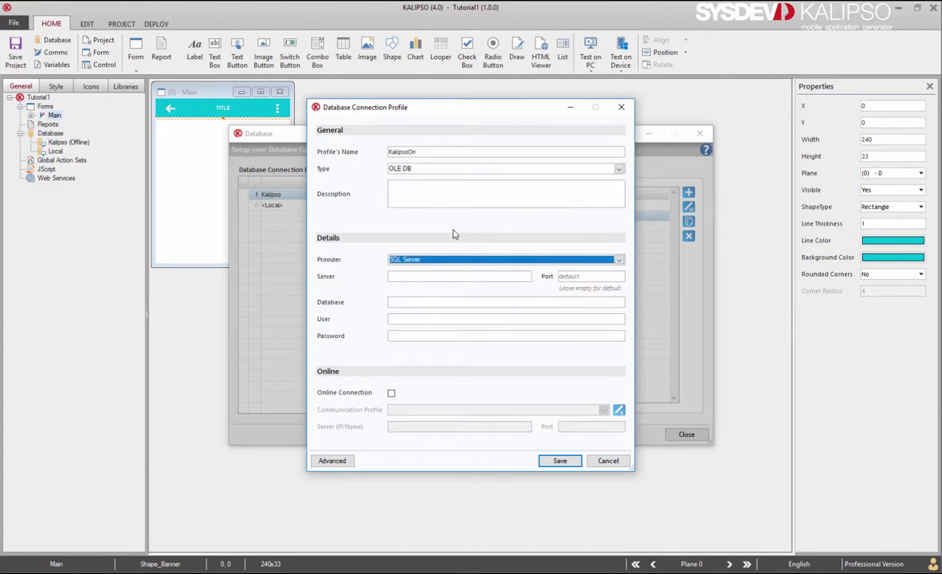
- Fill in the server, Kalipso_Demo_EN database, user sa and the password
{"action": "left_click", "coordinate": [444, 275]}
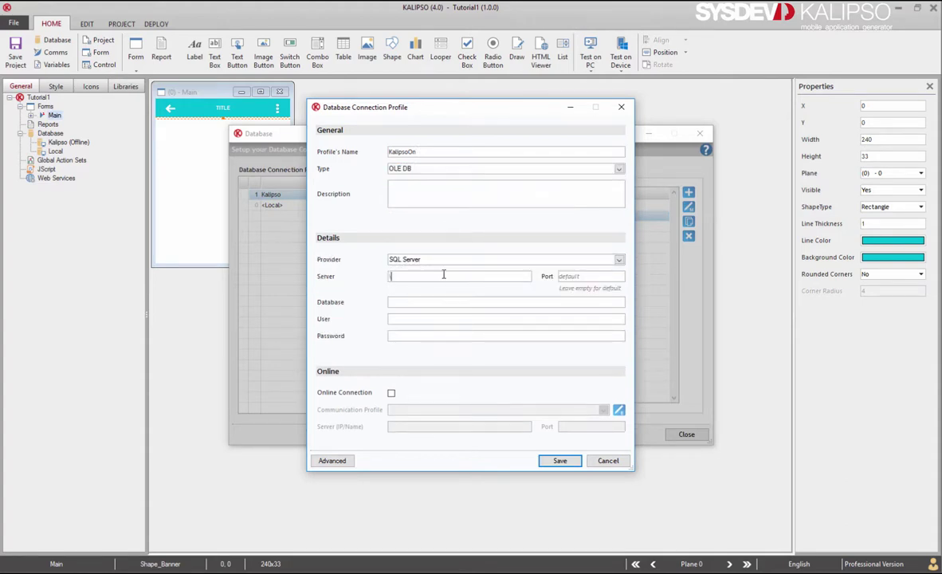
{"action": "type", "text": "s"}
{"action": "type", "text": "qlexpres"}
{"action": "type", "text": "s"}
{"action": "type", "text": "Kalipso_demo_EN"}
{"action": "key", "text": "BackSpace"}
{"action": "key", "text": "BackSpace"}
{"action": "key", "text": "BackSpace"}
{"action": "key", "text": "BackSpace"}
{"action": "key", "text": "BackSpace"}
{"action": "key", "text": "BackSpace"}
{"action": "key", "text": "BackSpace"}
{"action": "type", "text": "Demo_EN"}
{"action": "key", "text": "Tab"}
{"action": "type", "text": "sa"}
{"action": "key", "text": "Tab"}
{"action": "type", "text": "••••••••••"}
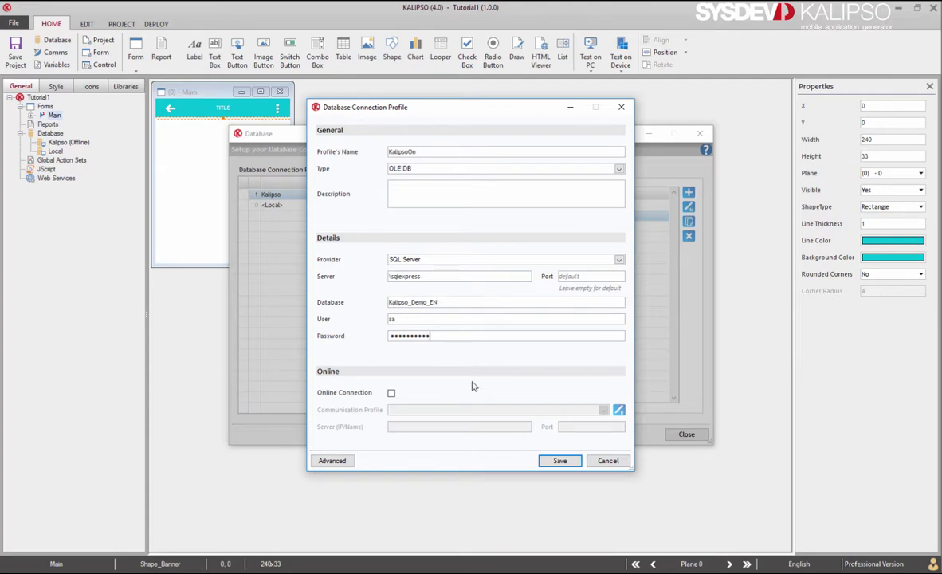
- Enable the online connection with the TCP communication profile and save KalipsoOn
{"action": "left_click", "coordinate": [391, 393]}
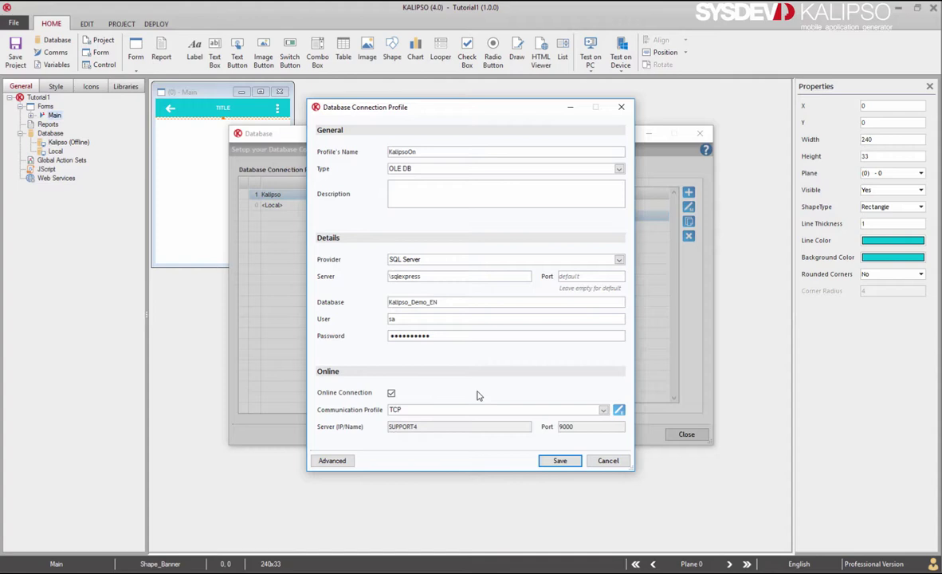
{"action": "left_click", "coordinate": [603, 410]}
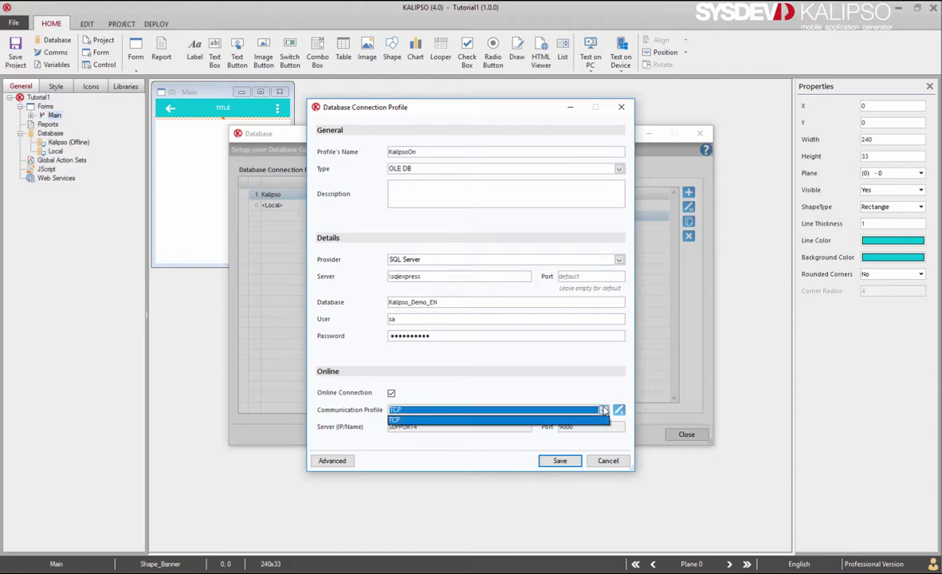
{"action": "left_click", "coordinate": [602, 419]}
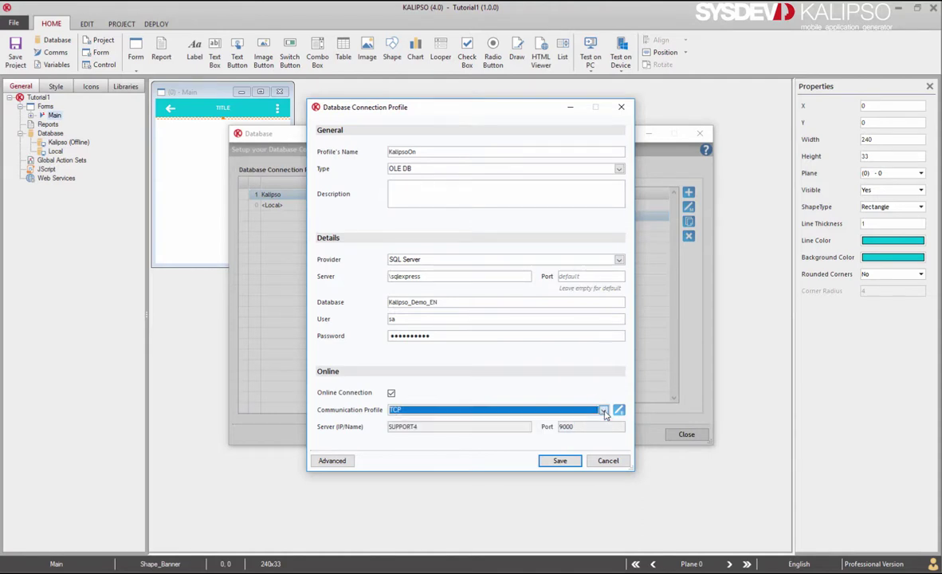
{"action": "left_click", "coordinate": [558, 463]}
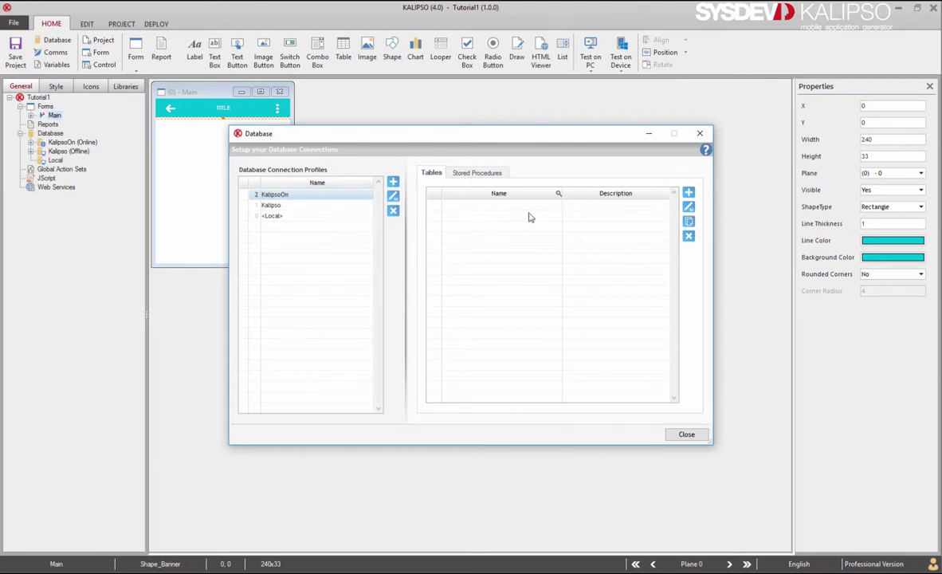
- Retrieve KalipsoOn's tables, filter to owner dbo, tick Customers and vProductsFamilies, and load their columns
{"action": "left_click", "coordinate": [688, 194]}
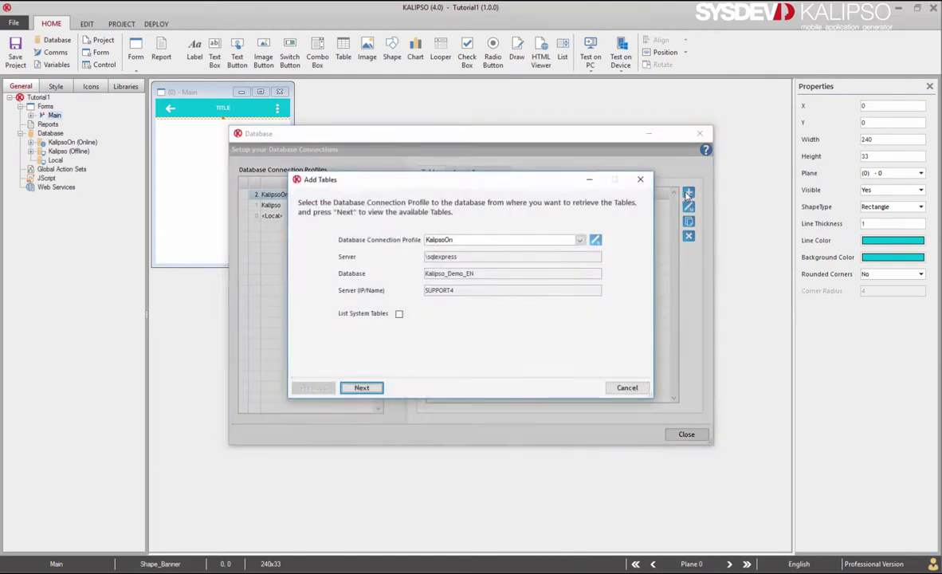
{"action": "left_click", "coordinate": [360, 388]}
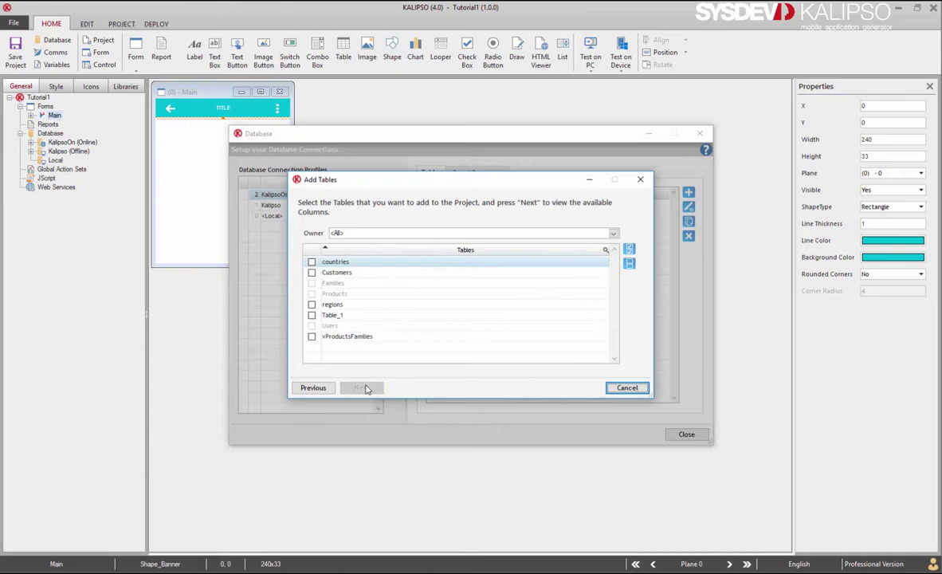
{"action": "left_click", "coordinate": [431, 234]}
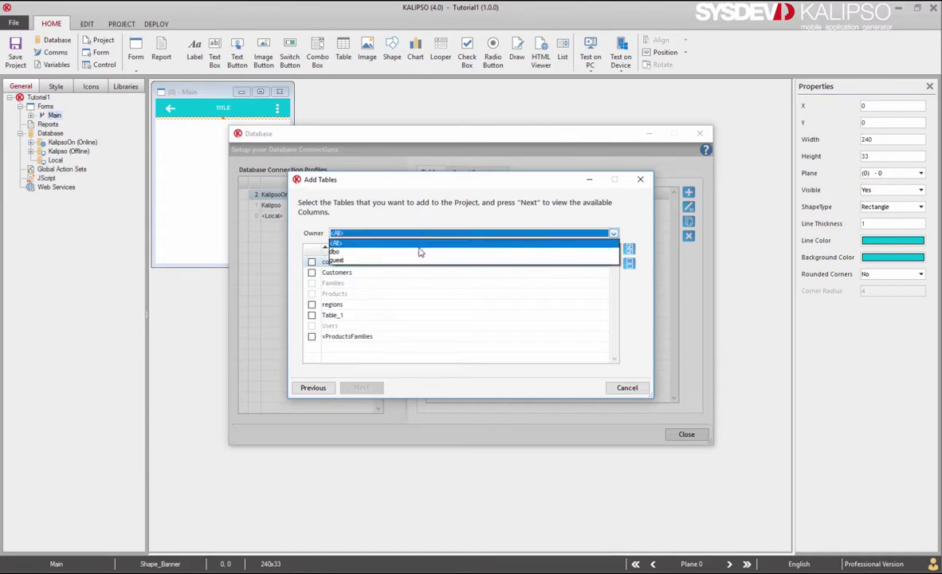
{"action": "left_click", "coordinate": [418, 249]}
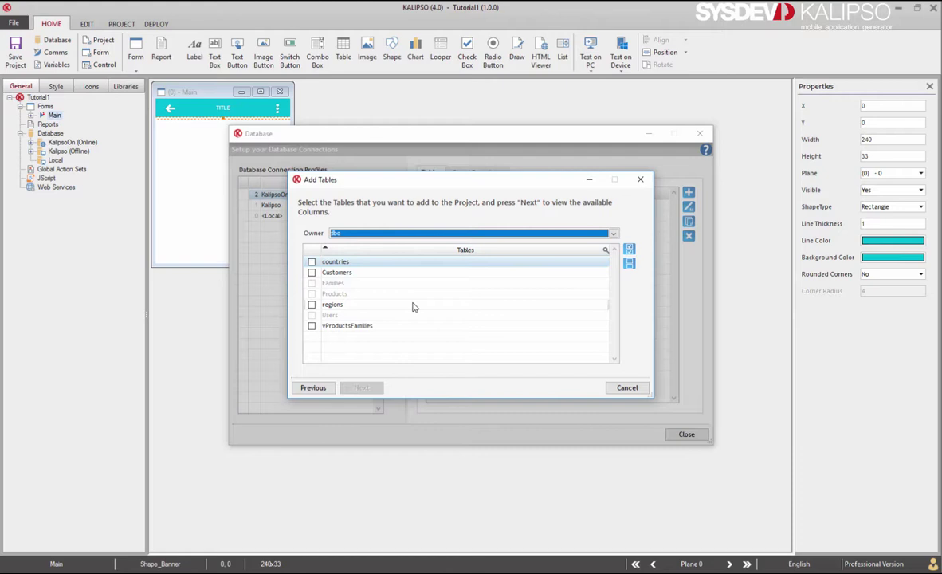
{"action": "left_click", "coordinate": [311, 273]}
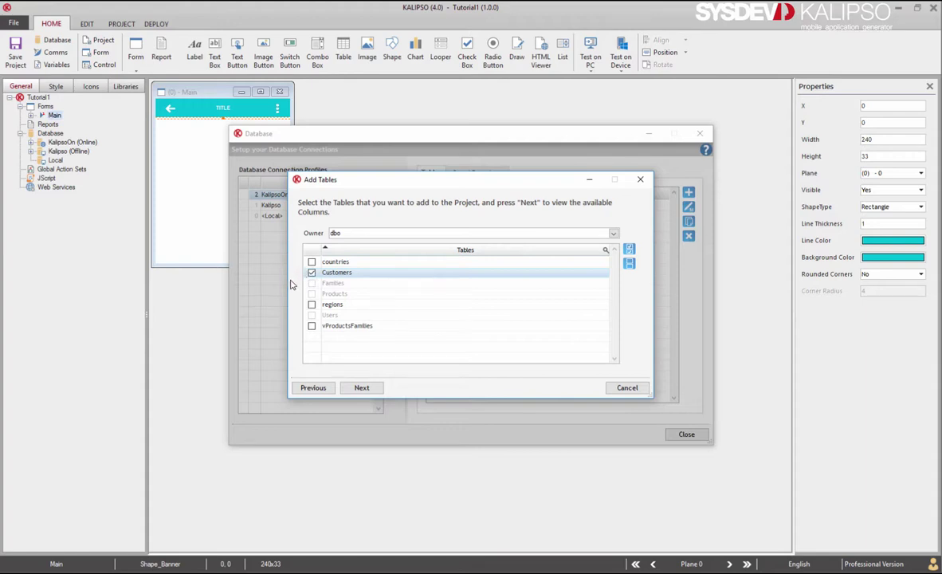
{"action": "left_click", "coordinate": [311, 326]}
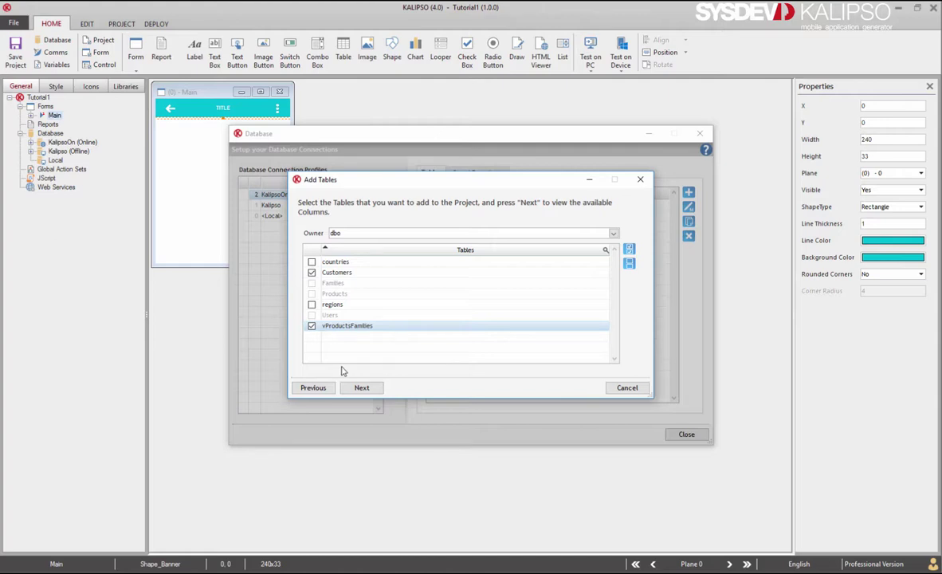
{"action": "left_click", "coordinate": [359, 388]}
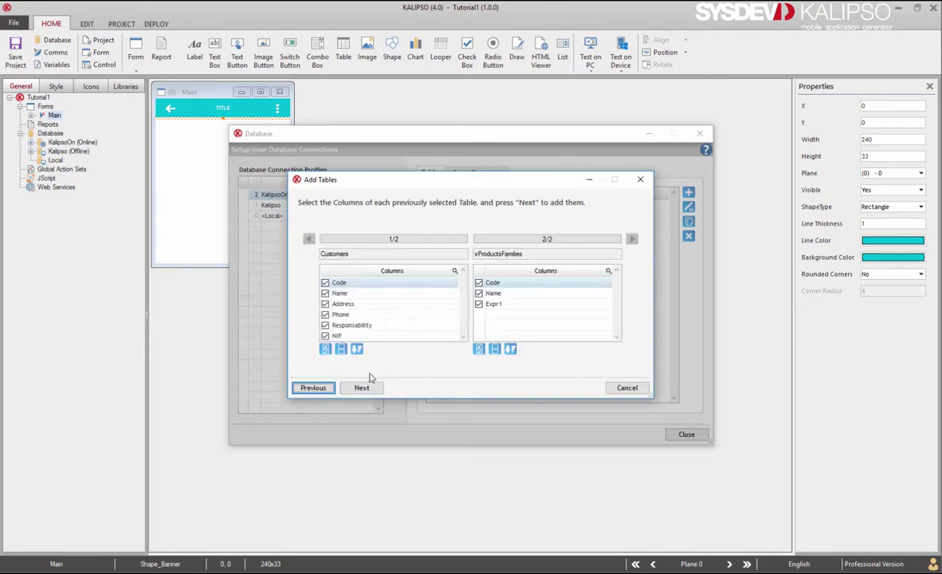
- Add Customers and vProductsFamilies with all columns and decline adding more tables
{"action": "left_click", "coordinate": [362, 388]}
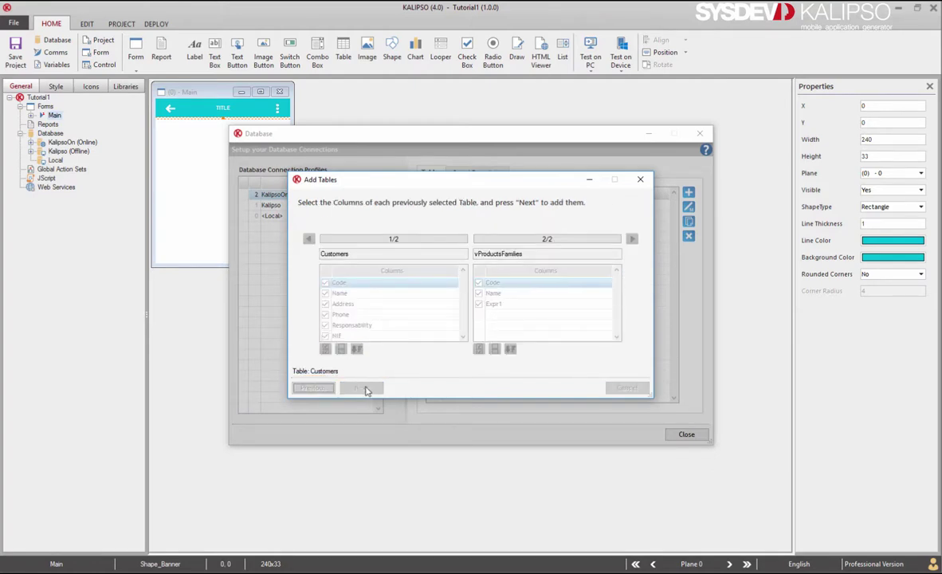
{"action": "left_click", "coordinate": [518, 332]}
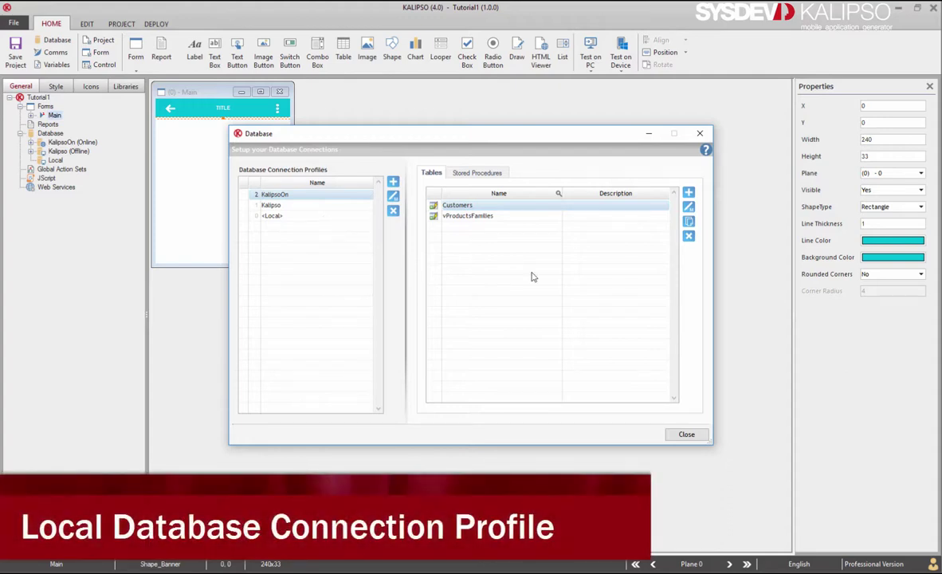
- Select the <Local> profile, try editing it, and dismiss the 'internal Profile' notice
{"action": "left_click", "coordinate": [325, 218]}
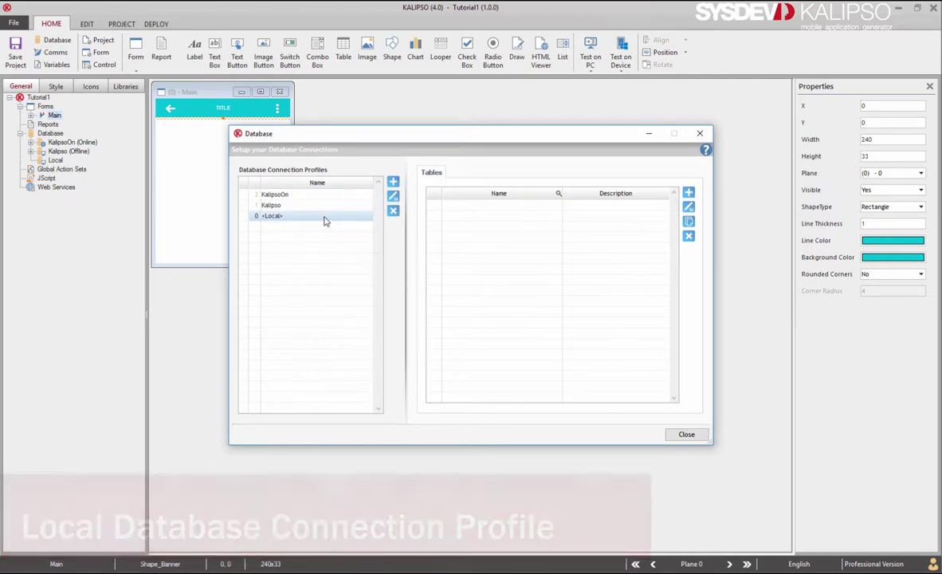
{"action": "double_click", "coordinate": [326, 220]}
{"action": "left_click", "coordinate": [501, 331]}
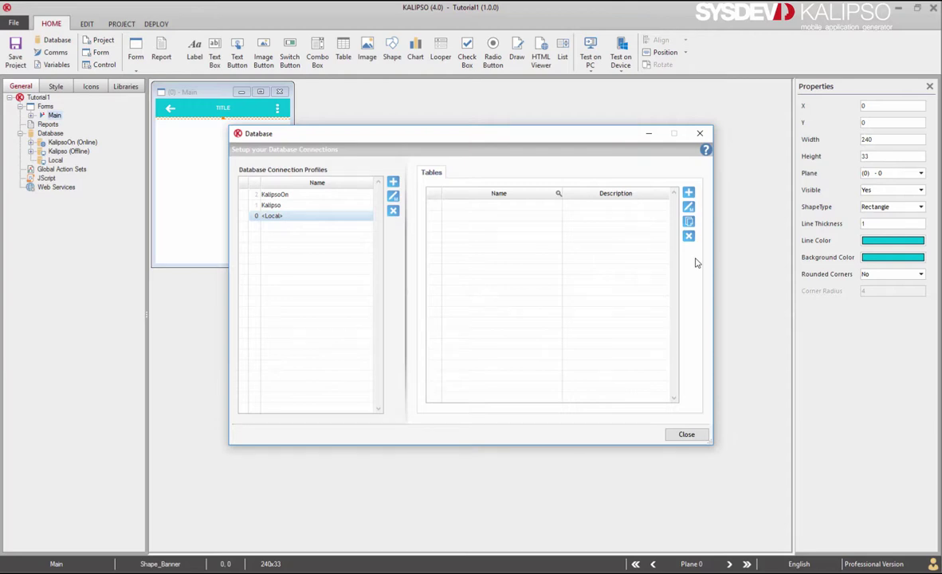
- Create local table 'Tasb' with Numeric key Column1 and begin a second column Column2
{"action": "left_click", "coordinate": [688, 192]}
{"action": "type", "text": "Tasb"}
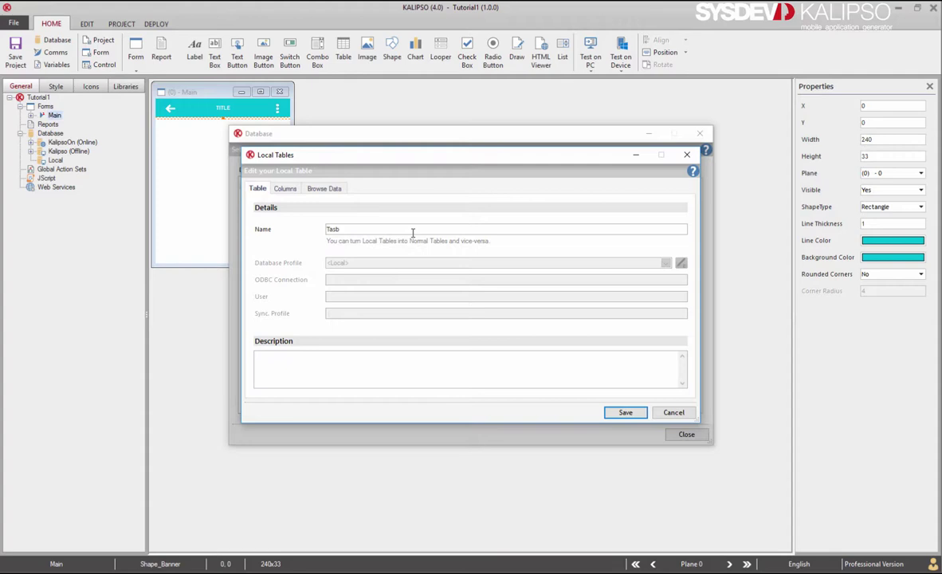
{"action": "left_click", "coordinate": [287, 188]}
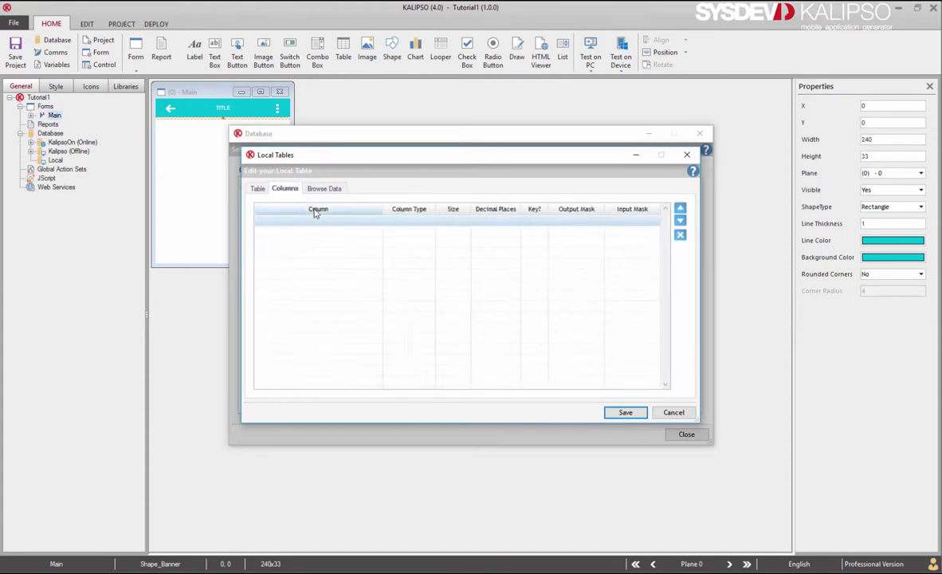
{"action": "left_click", "coordinate": [317, 221]}
{"action": "type", "text": "Column"}
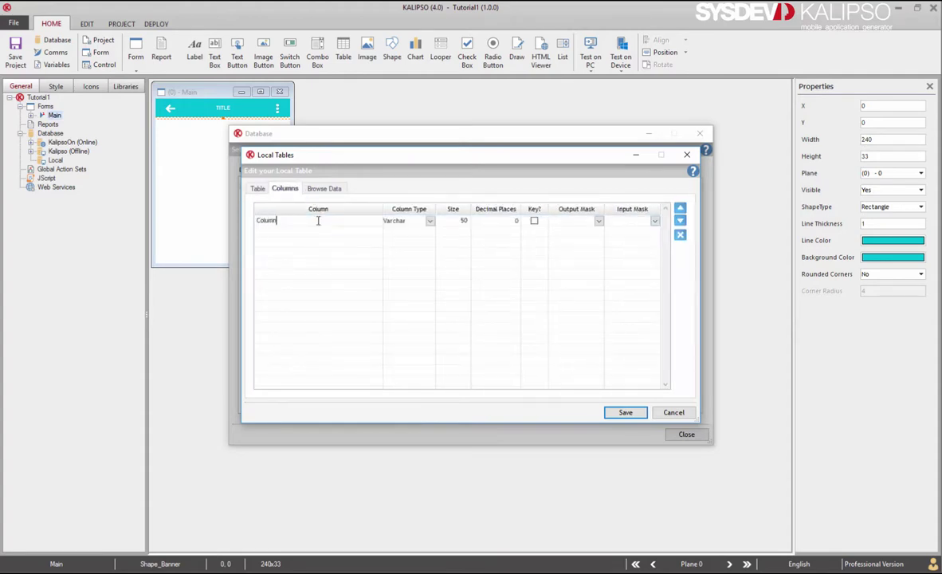
{"action": "type", "text": "1"}
{"action": "left_click", "coordinate": [414, 221]}
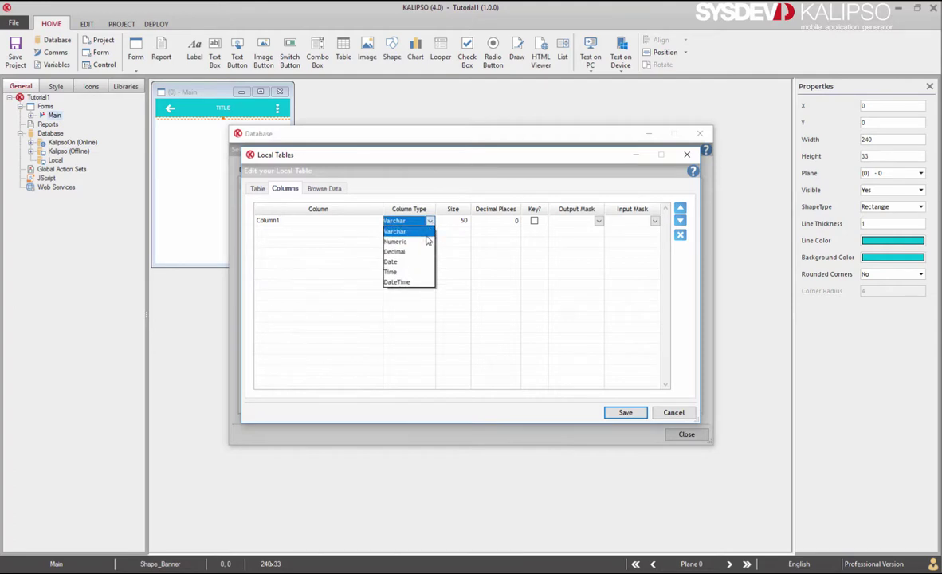
{"action": "left_click", "coordinate": [427, 240]}
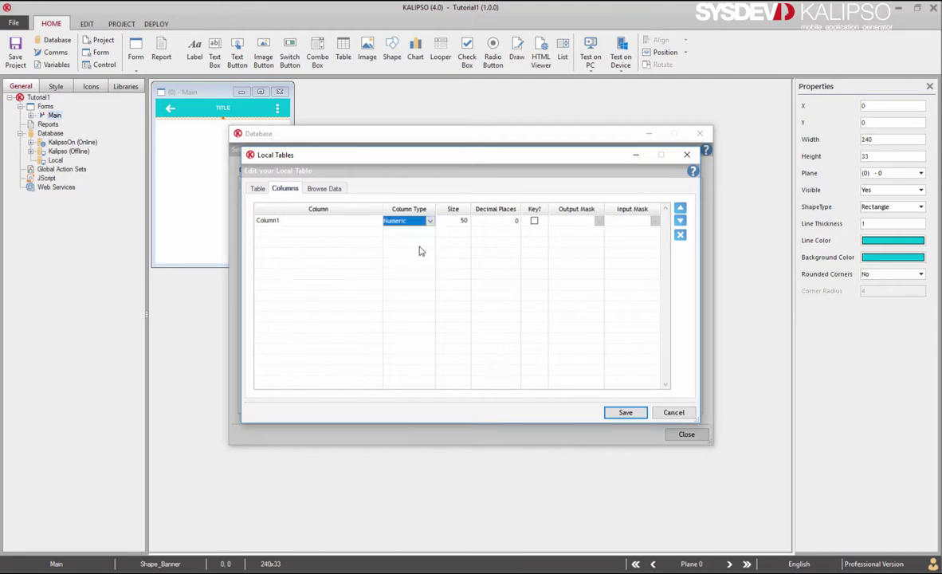
{"action": "left_click", "coordinate": [532, 221]}
{"action": "left_click", "coordinate": [348, 233]}
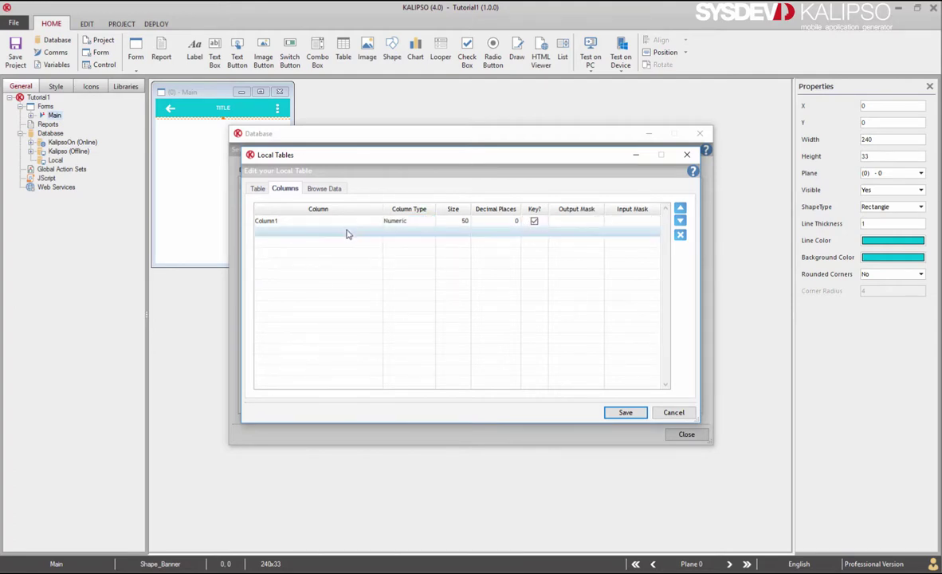
{"action": "left_click", "coordinate": [348, 233]}
{"action": "type", "text": "Col"}
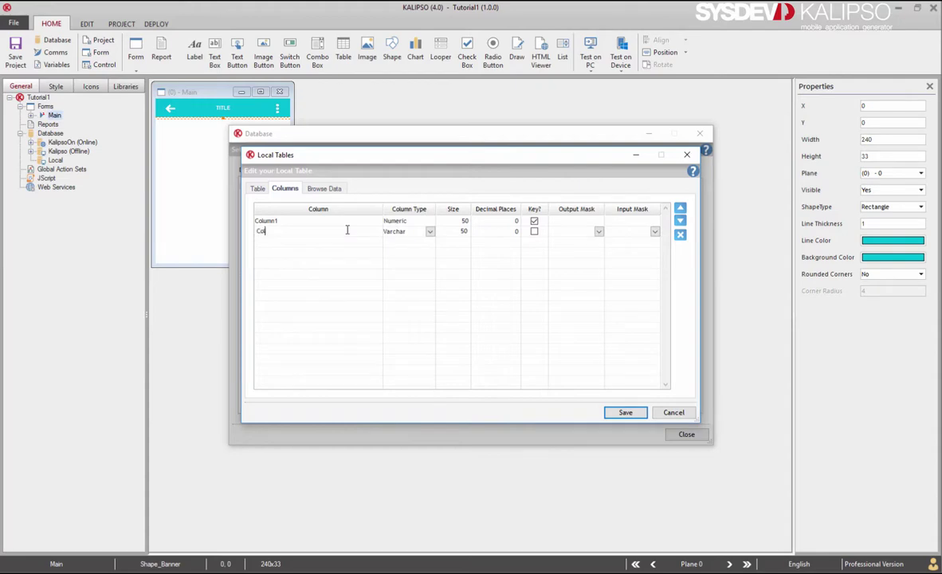
{"action": "type", "text": "umn2"}
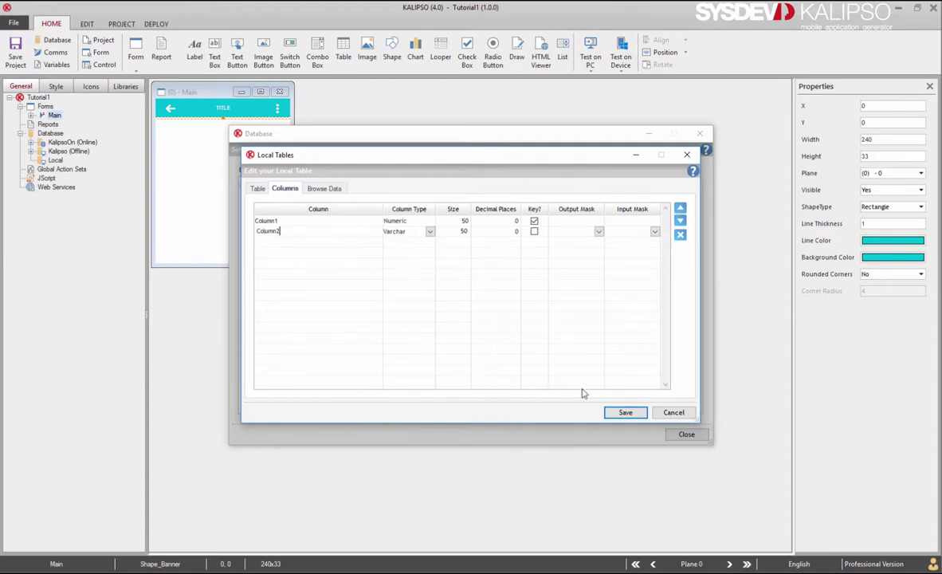